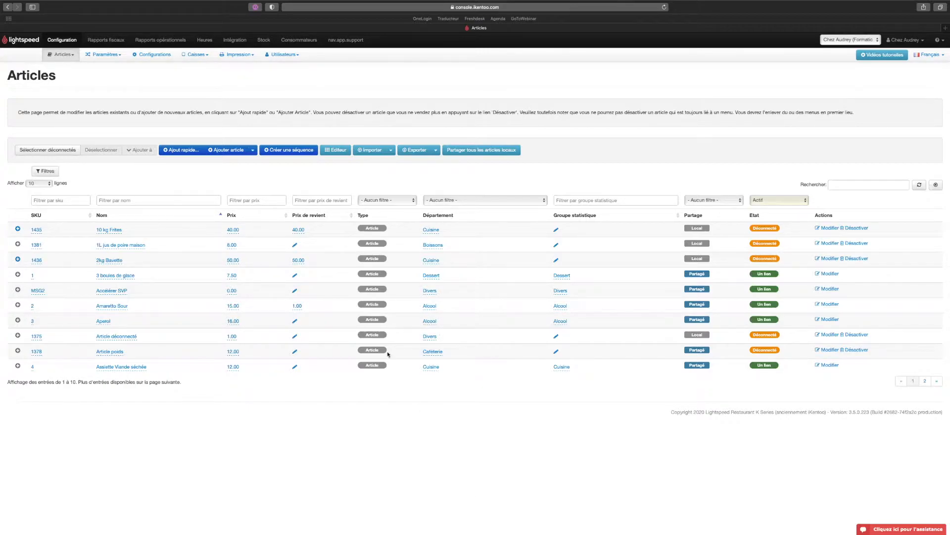
# - Create an article sequence named "menu du jour" with a base price of 20 in the Cuisine department
pyautogui.click(304, 152)
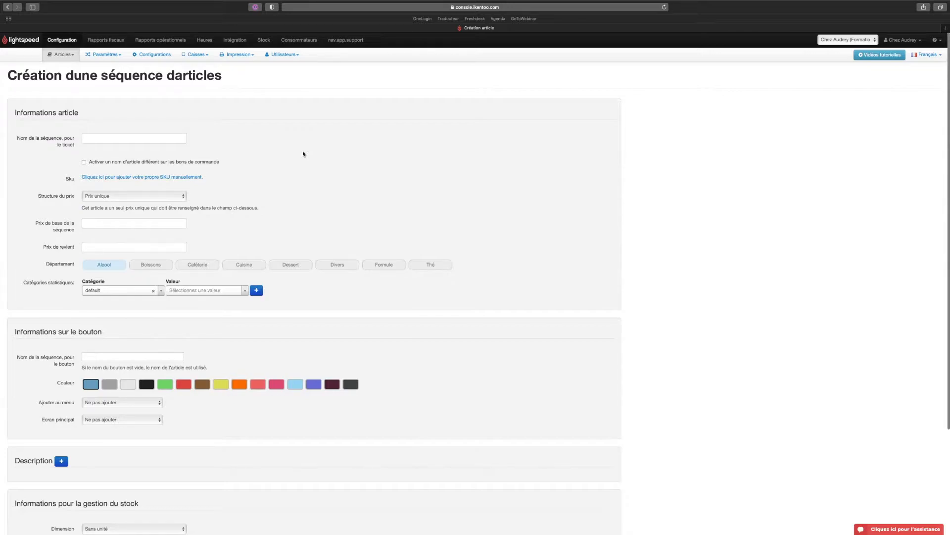
pyautogui.click(172, 138)
pyautogui.write('menu du jour')
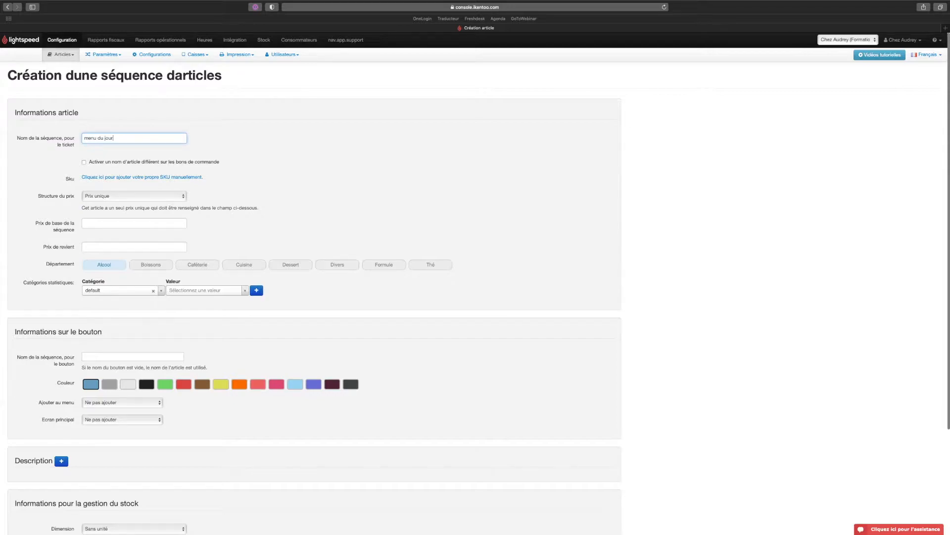
pyautogui.click(120, 223)
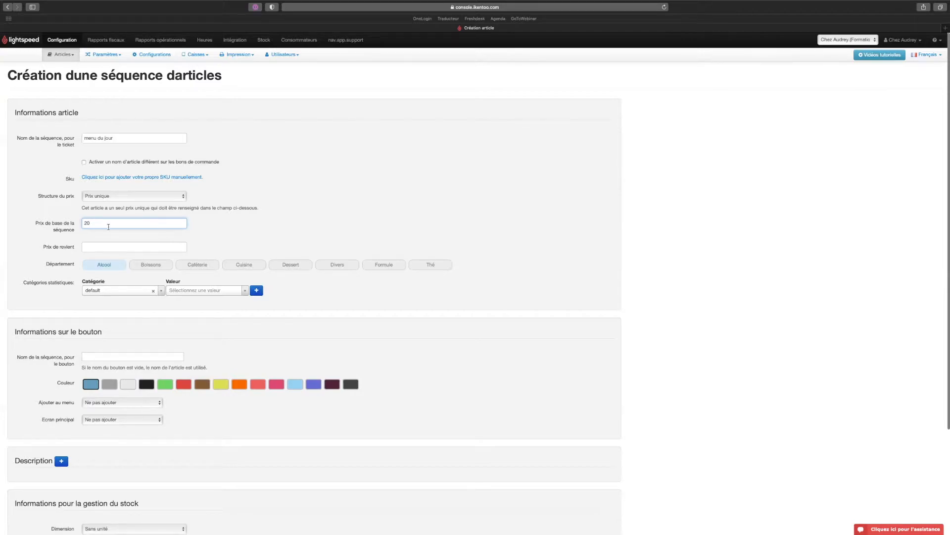
pyautogui.click(240, 269)
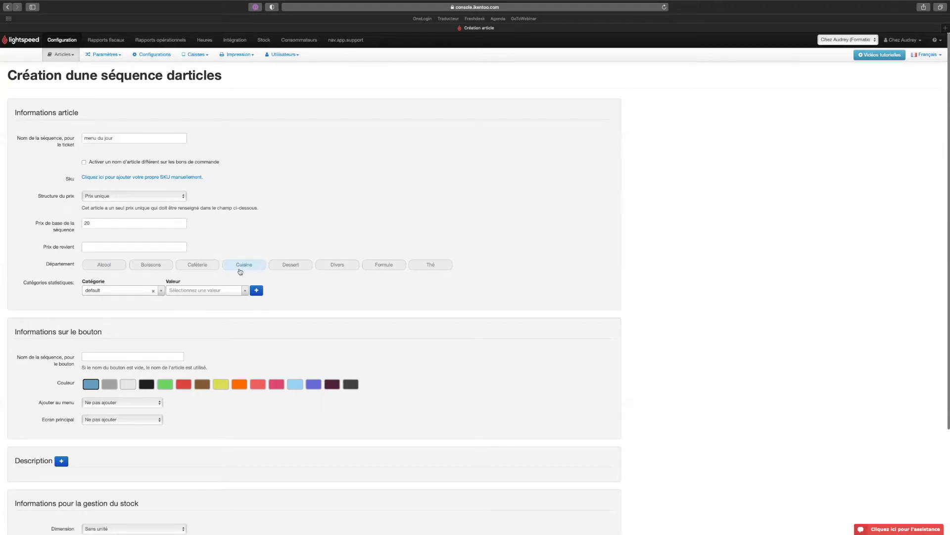
# - Add the sequence to the Carte menu on the Plats main screen and save it
pyautogui.click(121, 403)
pyautogui.click(120, 410)
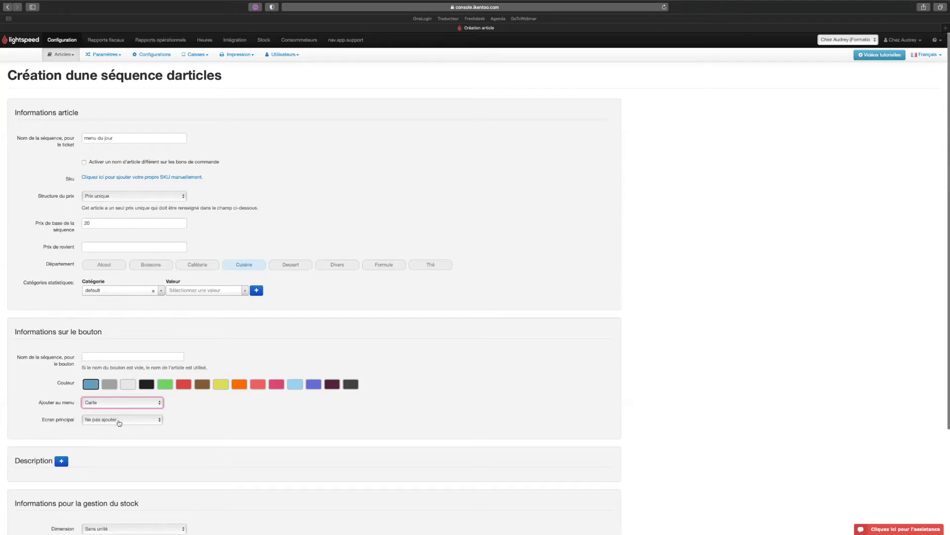
pyautogui.click(119, 420)
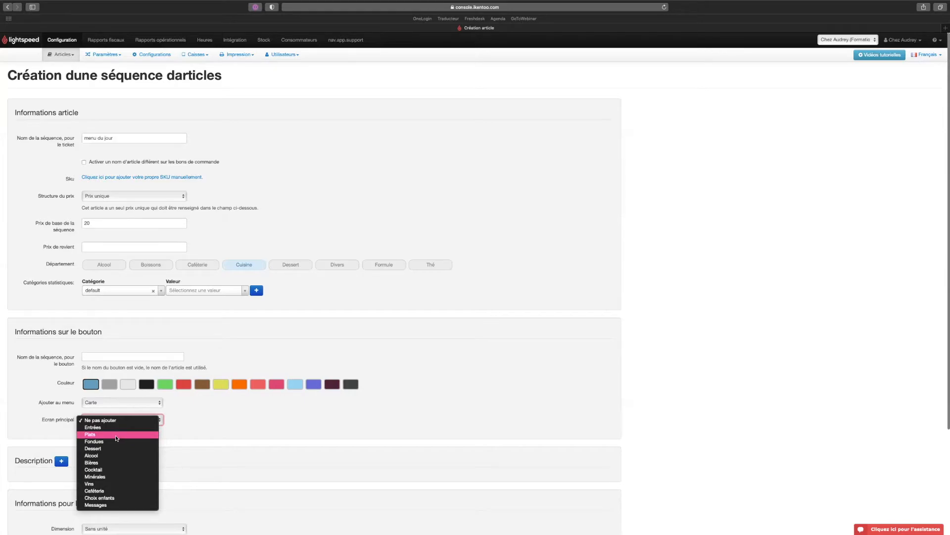
pyautogui.click(117, 434)
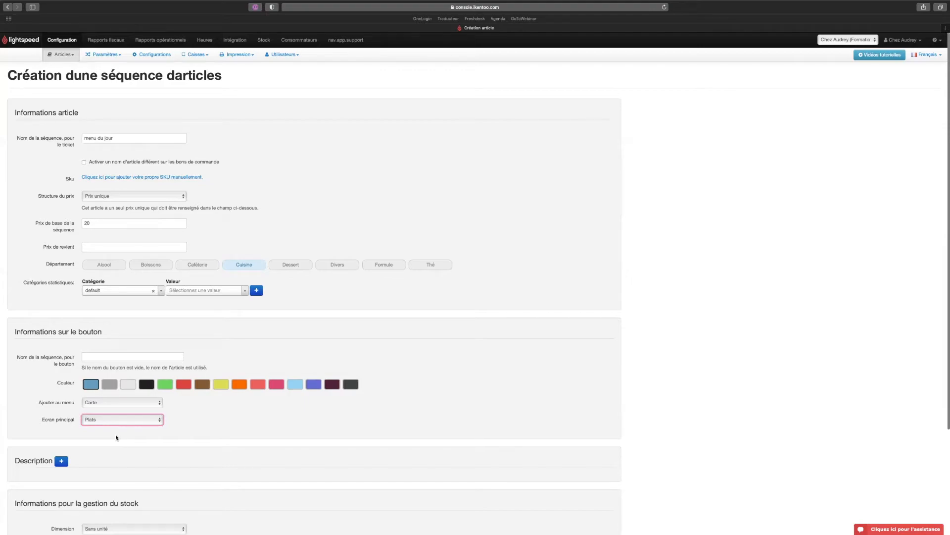
pyautogui.scroll(-5, 116, 437)
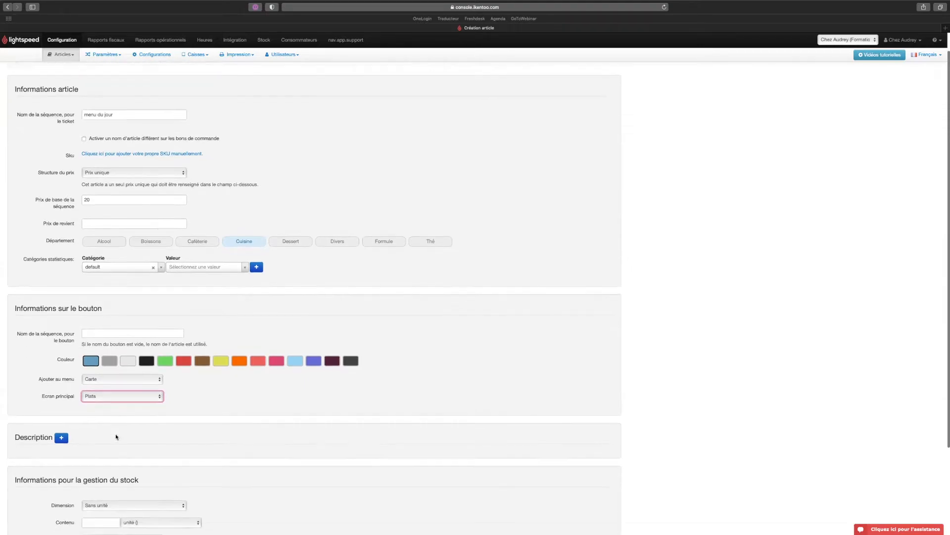
pyautogui.click(102, 509)
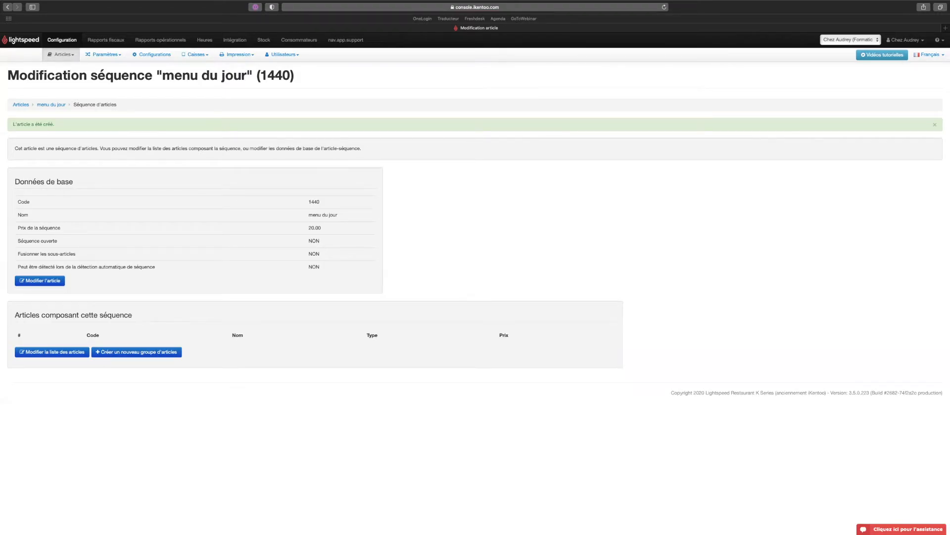
# - Create an article group "Choix d'entrée" in the sequence with forced price 0, assigned to the 1er plat, and save it
pyautogui.click(138, 353)
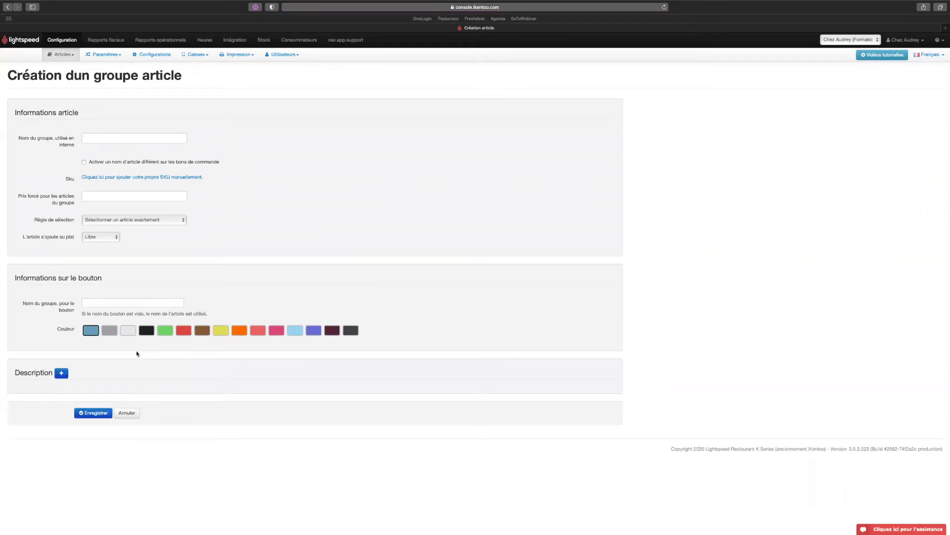
pyautogui.click(135, 137)
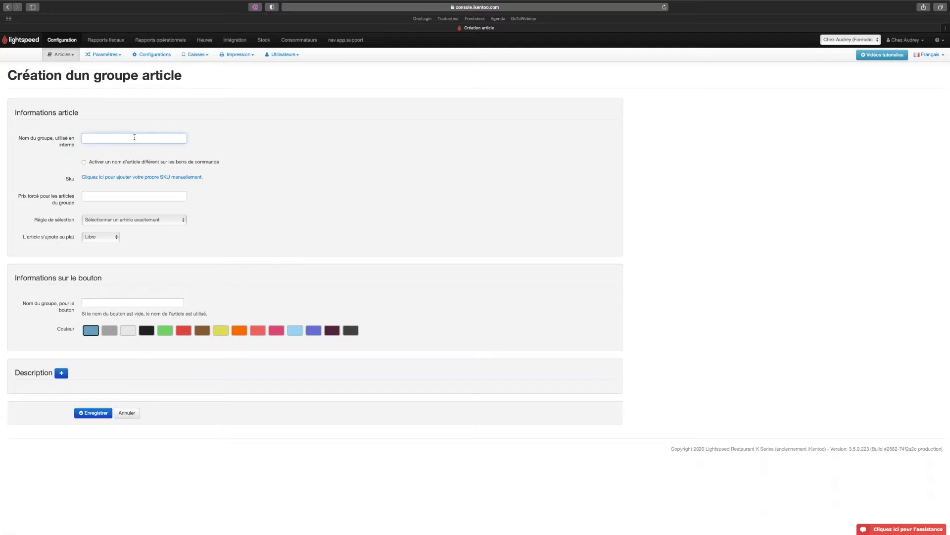
pyautogui.write("Choix d'entrée")
pyautogui.click(111, 199)
pyautogui.click(111, 197)
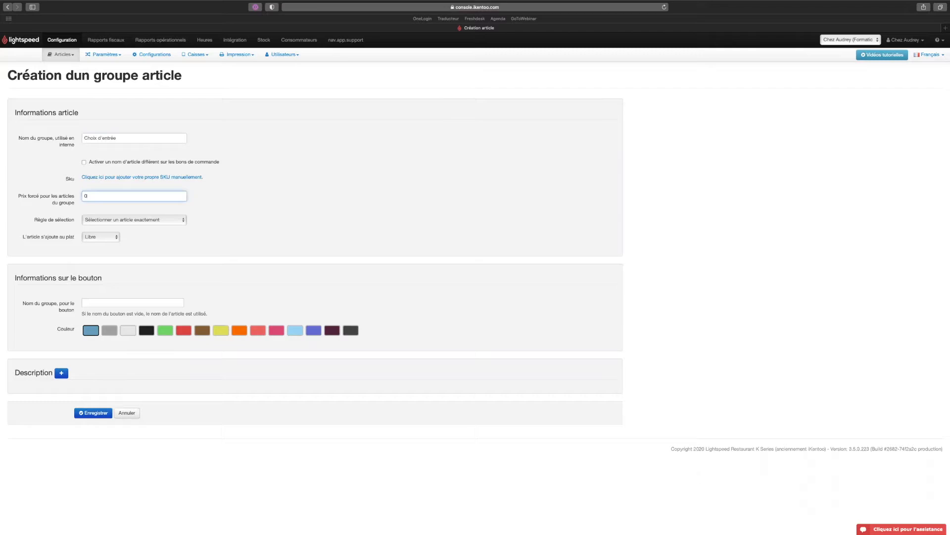
pyautogui.click(97, 222)
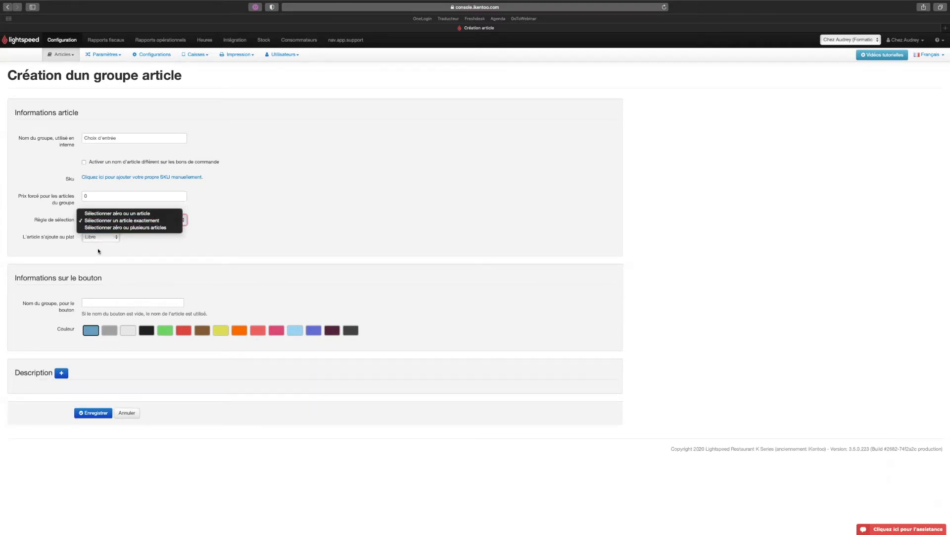
pyautogui.click(101, 244)
pyautogui.click(101, 239)
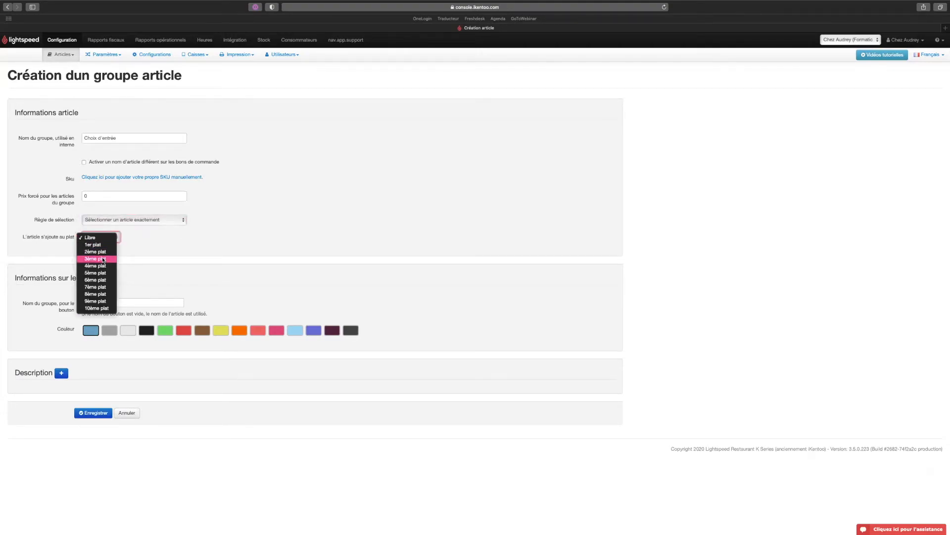
pyautogui.click(101, 246)
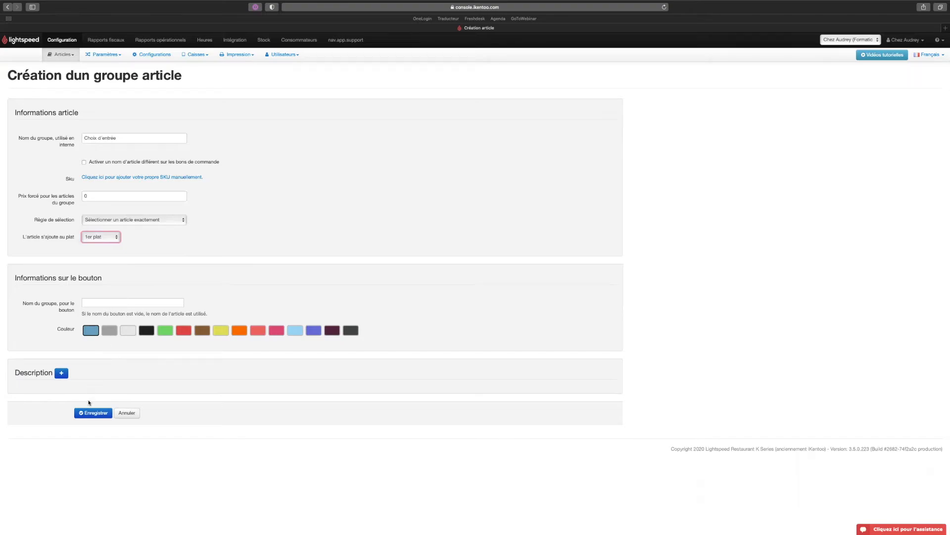
pyautogui.click(87, 416)
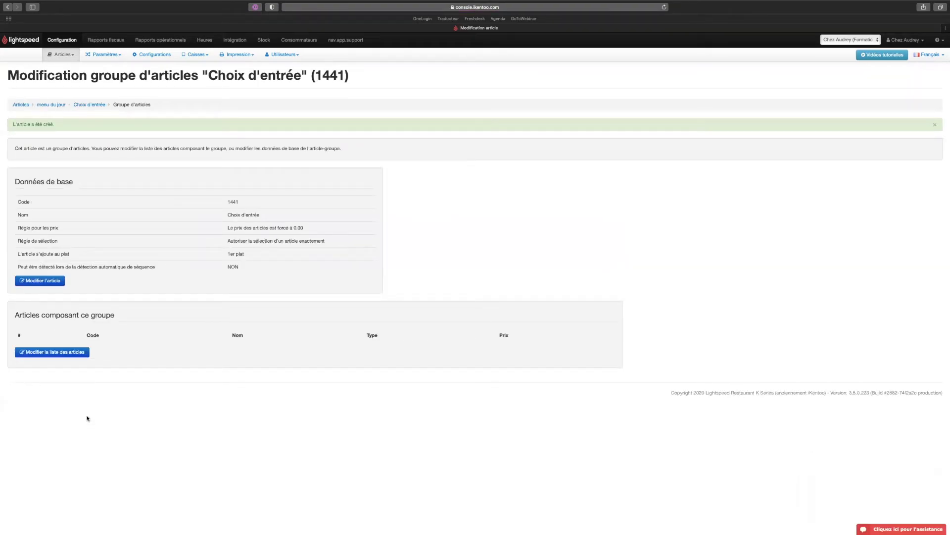
# - Add the articles "Salade mêlée" and "Salade du mois" to the article list of the "Choix d'entrée" group
pyautogui.click(57, 353)
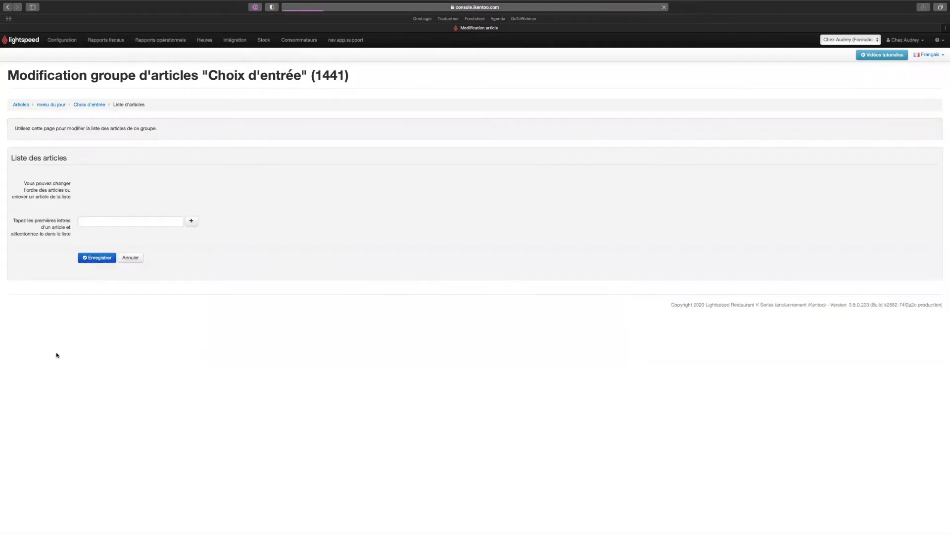
pyautogui.click(94, 221)
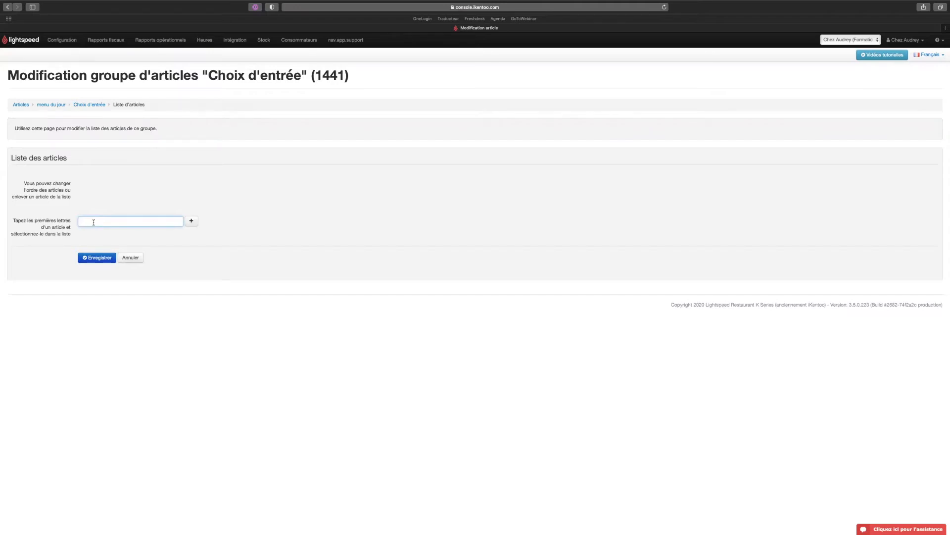
pyautogui.write('sala')
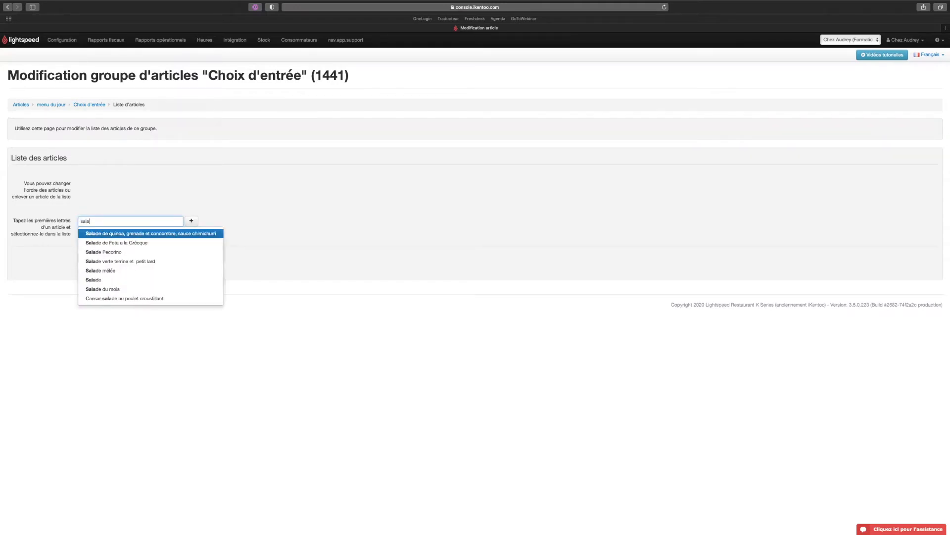
pyautogui.click(98, 269)
pyautogui.click(191, 220)
pyautogui.click(174, 222)
pyautogui.write('sa')
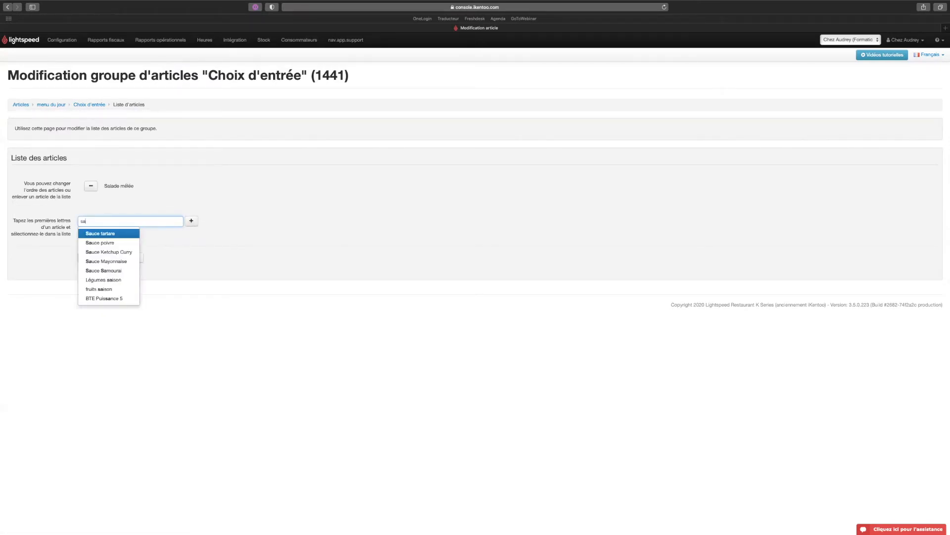
pyautogui.write('lade')
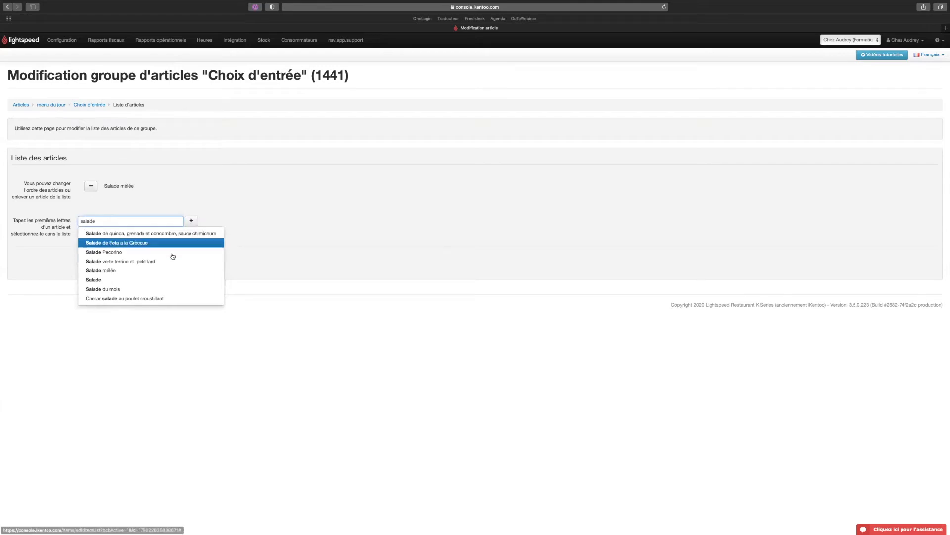
pyautogui.click(156, 289)
pyautogui.click(189, 222)
# - Add the article "Salade" to the "Choix d'entrée" group and save its article list
pyautogui.click(176, 226)
pyautogui.write('salade')
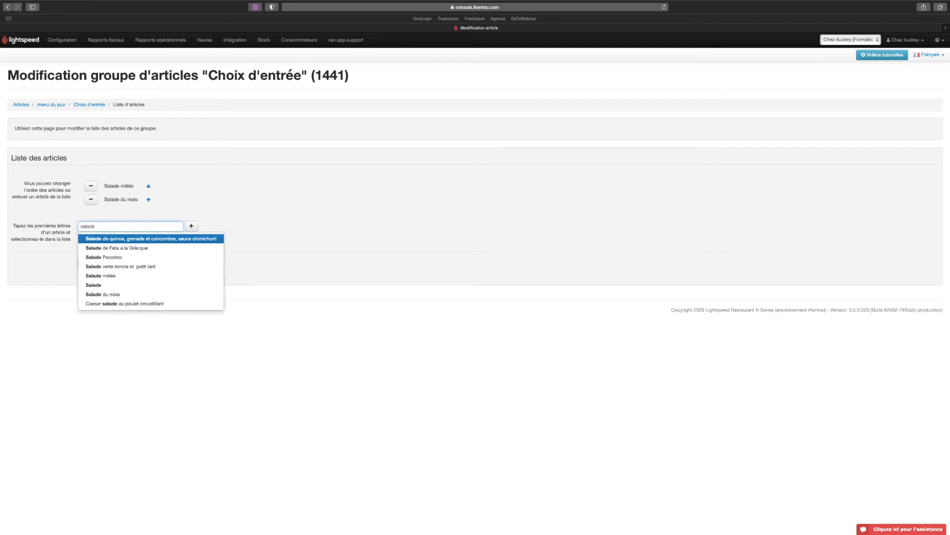
pyautogui.click(146, 284)
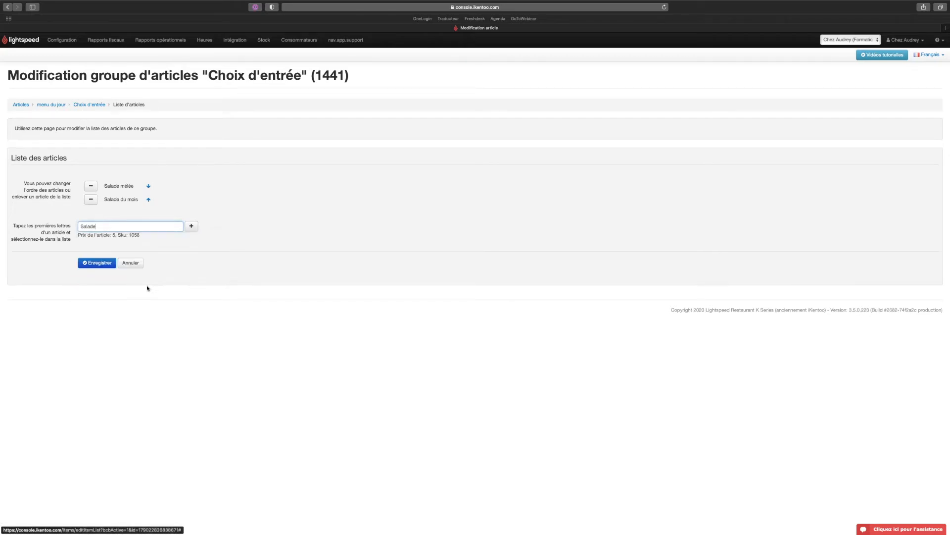
pyautogui.click(192, 227)
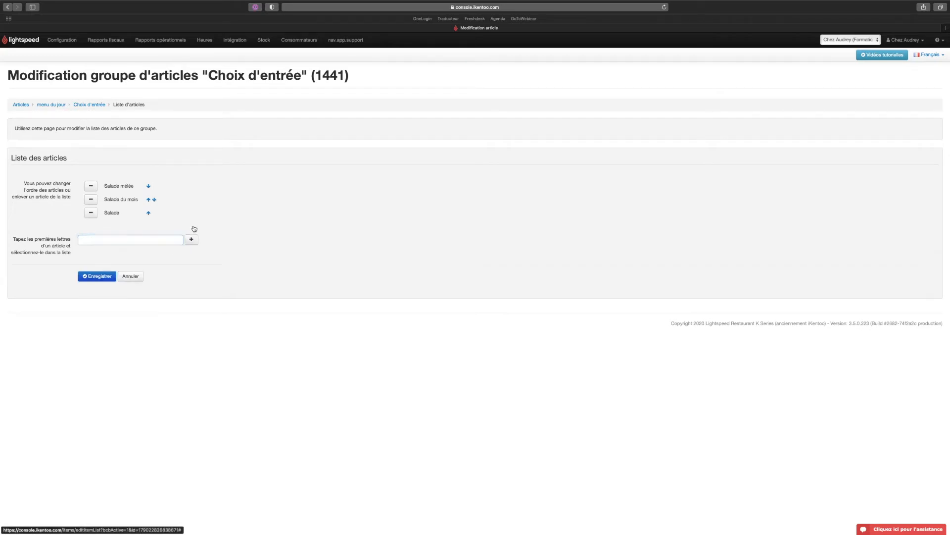
pyautogui.click(103, 278)
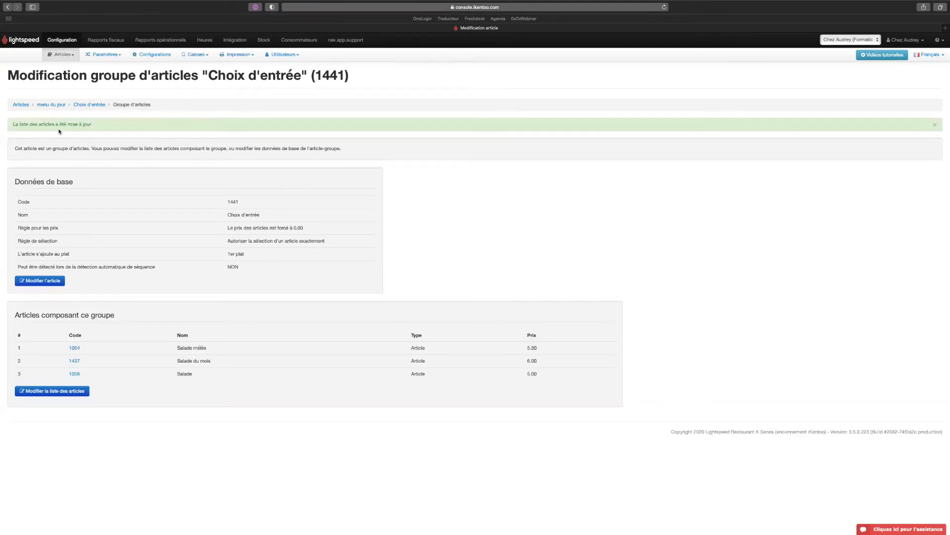
# - Create a second article group "Choix de plat." in the "menu du jour" sequence with forced price 0, assigned to the 2ème plat
pyautogui.click(53, 105)
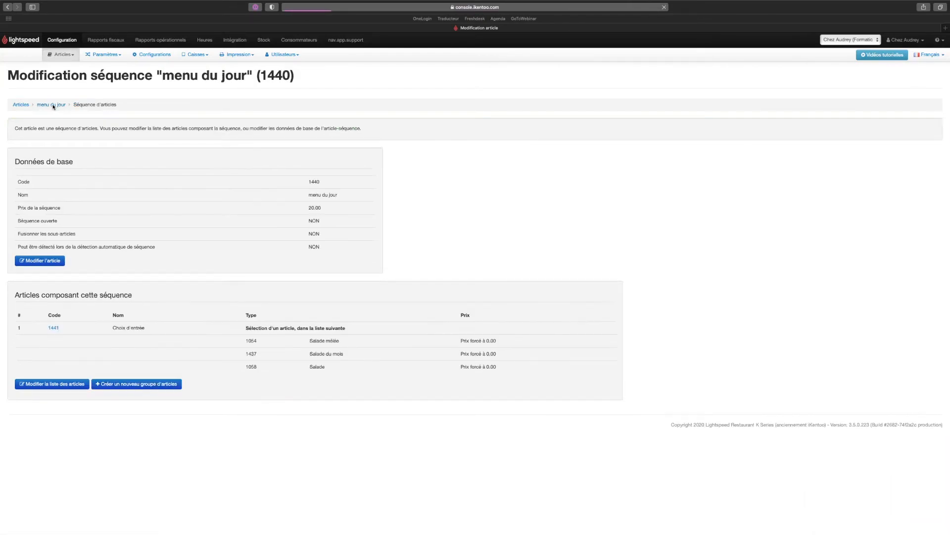
pyautogui.click(133, 382)
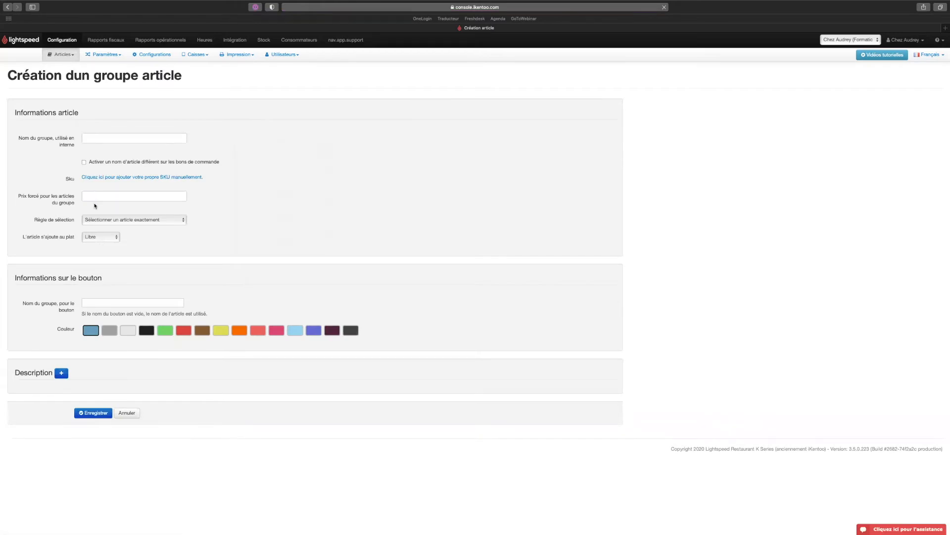
pyautogui.click(88, 140)
pyautogui.write('Choix de plat.')
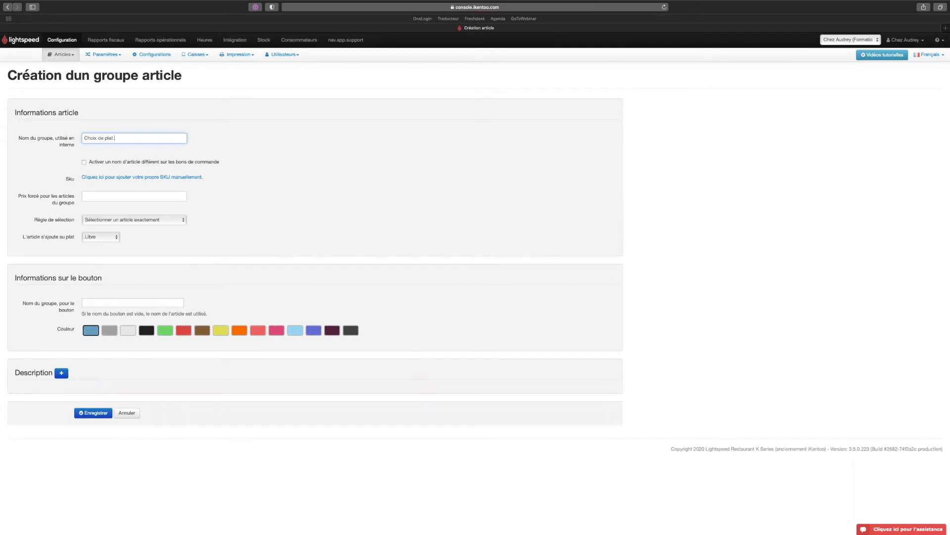
pyautogui.click(96, 194)
pyautogui.write('0')
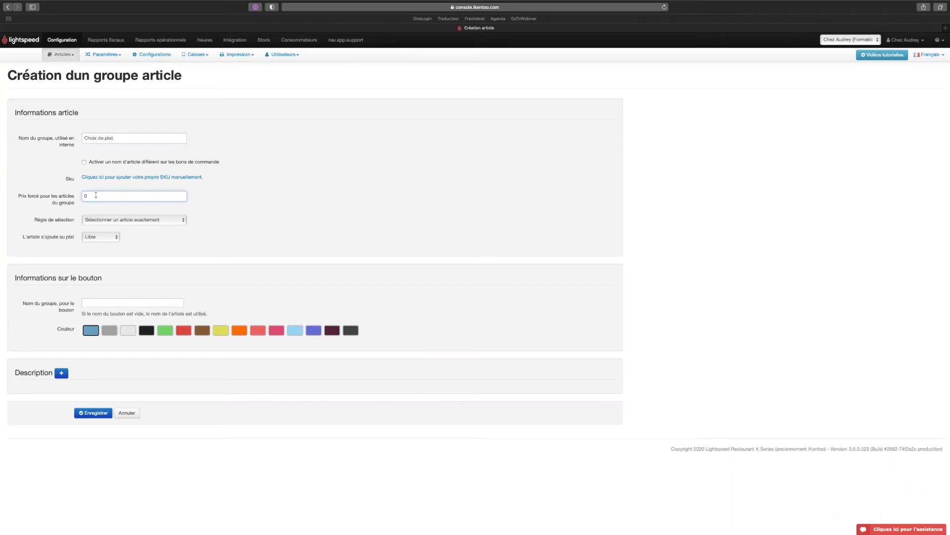
pyautogui.click(99, 237)
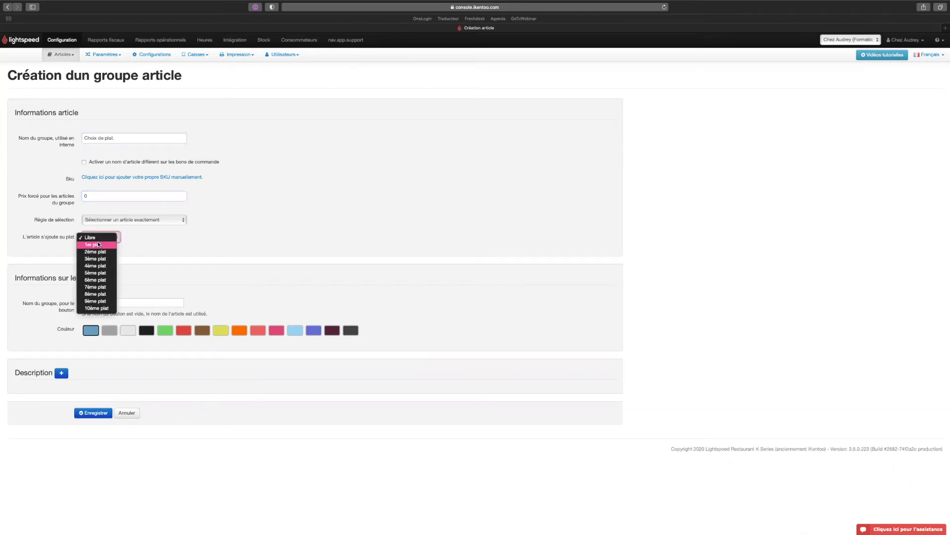
pyautogui.click(99, 251)
pyautogui.click(96, 413)
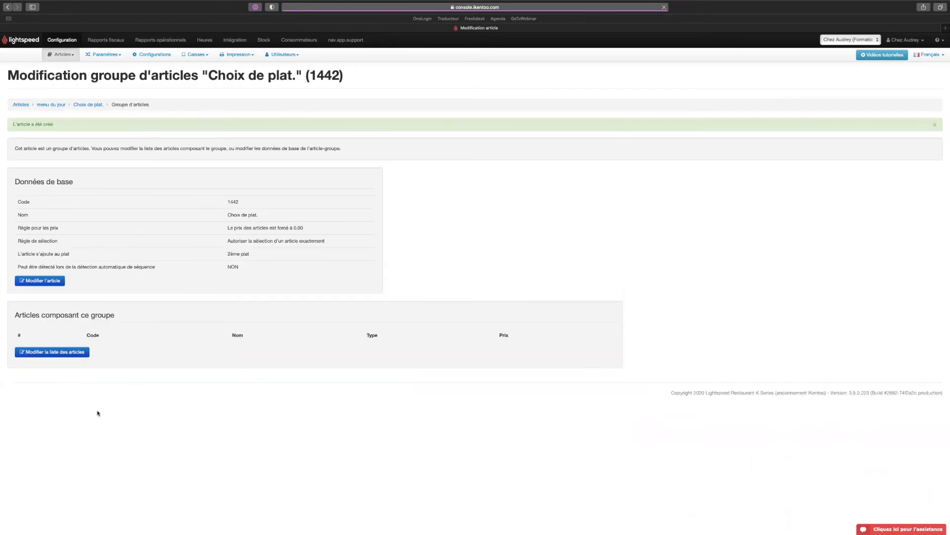
# - Add the articles "Bavette + Frite" and "Saumon haricot" to the article list of the "Choix de plat." group
pyautogui.click(73, 353)
pyautogui.click(108, 221)
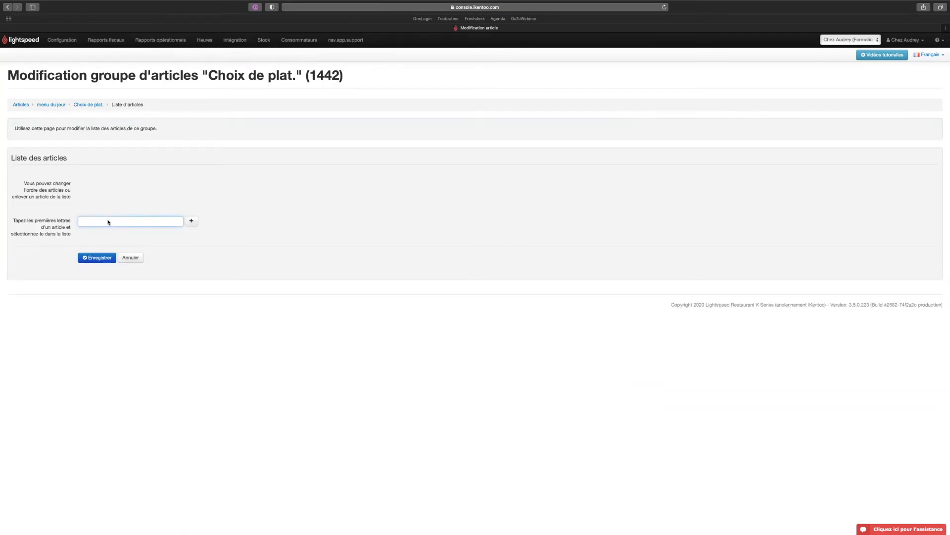
pyautogui.write('bavet')
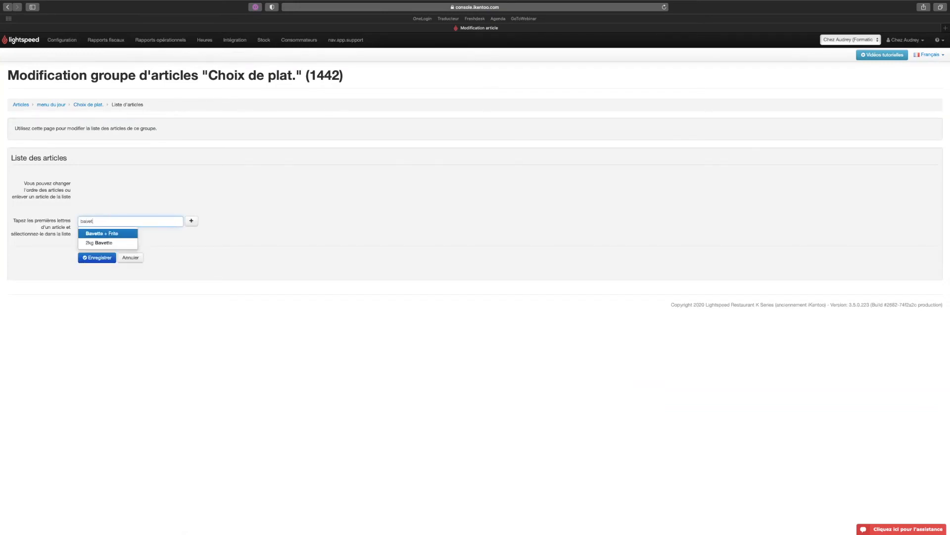
pyautogui.click(101, 234)
pyautogui.click(191, 220)
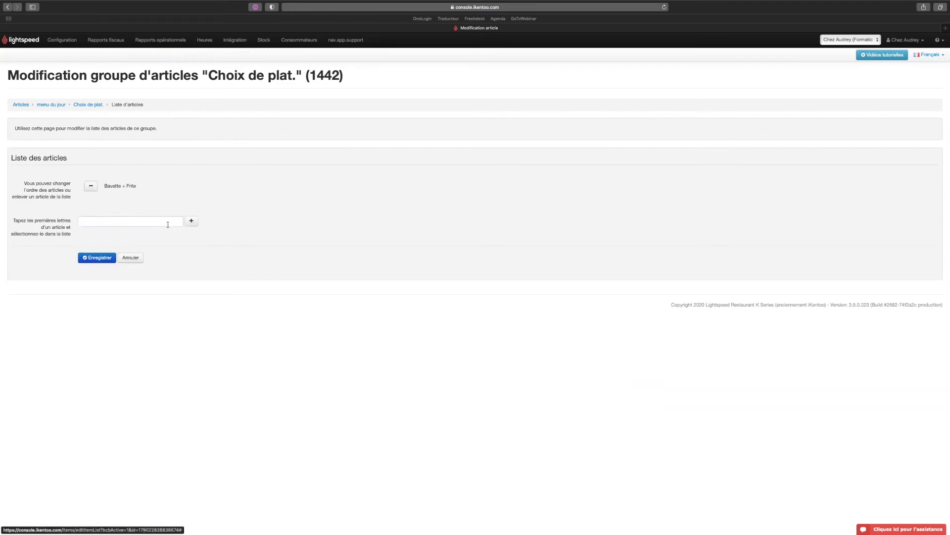
pyautogui.click(167, 224)
pyautogui.write('saumon')
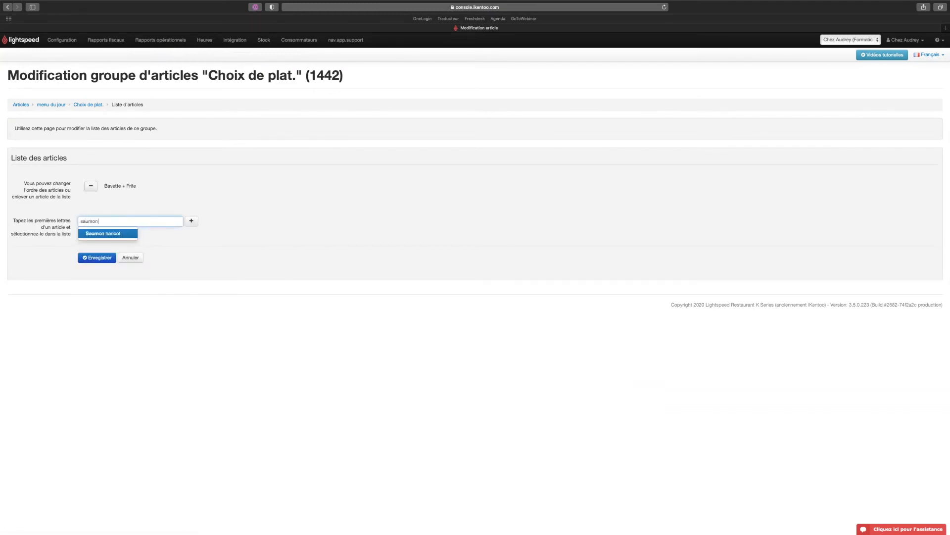
pyautogui.click(125, 233)
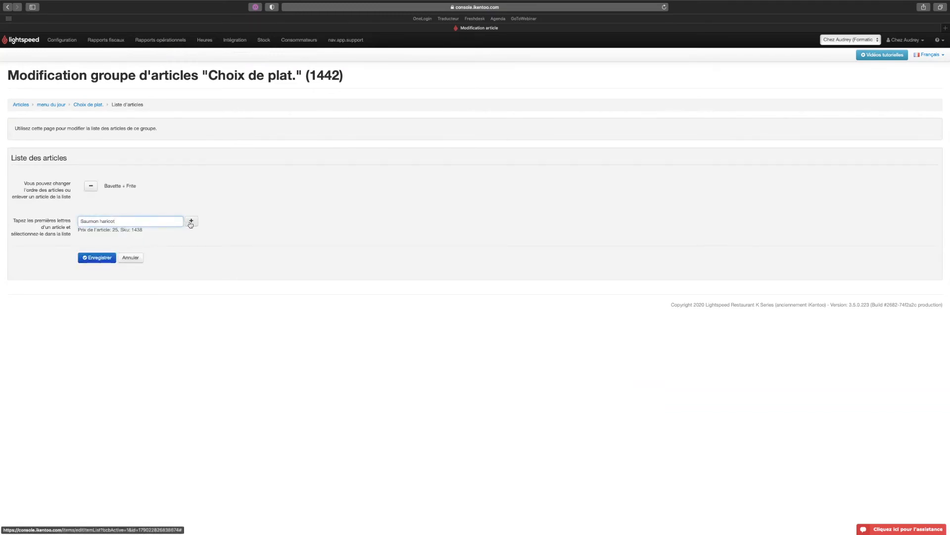
pyautogui.click(192, 221)
# - Add "Plat du jour végétarien" to the "Choix de plat." group, save the list and return to the "menu du jour" sequence
pyautogui.click(171, 228)
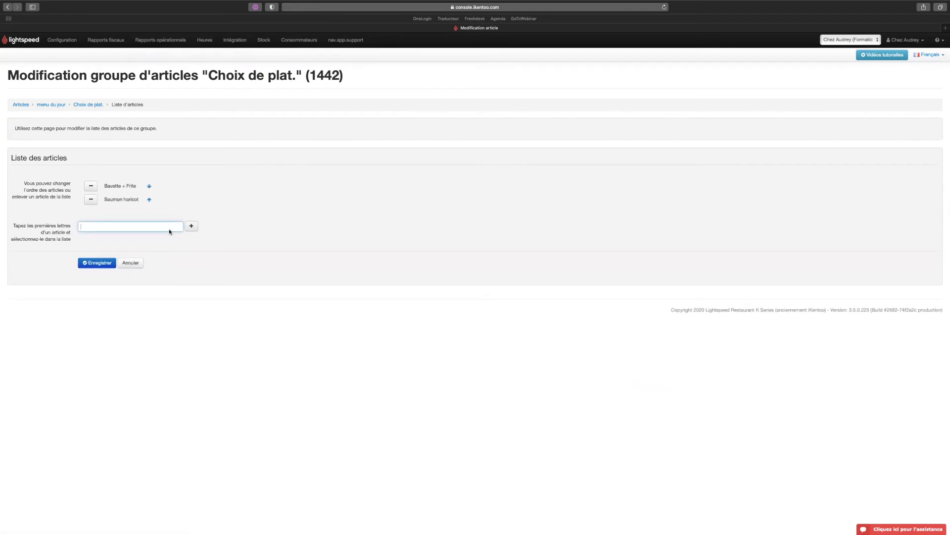
pyautogui.write('vé')
pyautogui.click(121, 247)
pyautogui.click(190, 225)
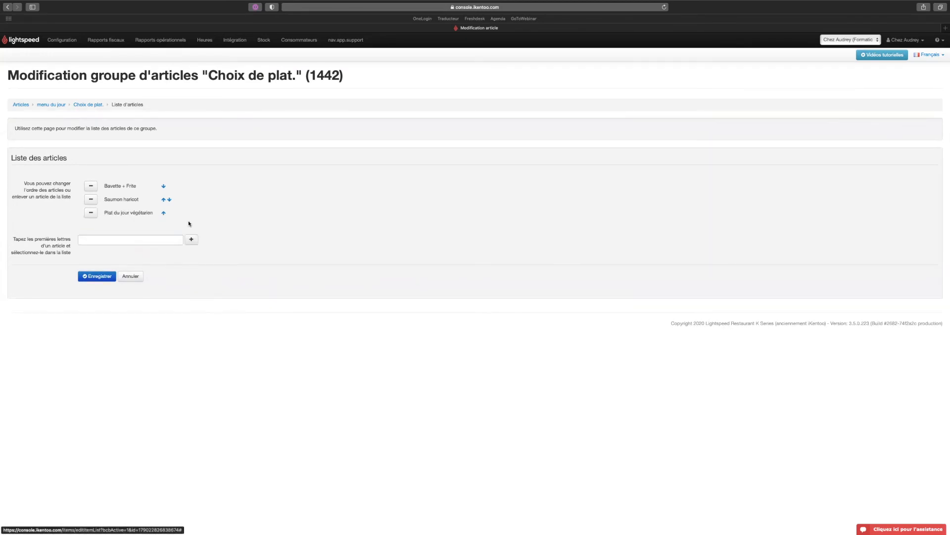
pyautogui.click(108, 275)
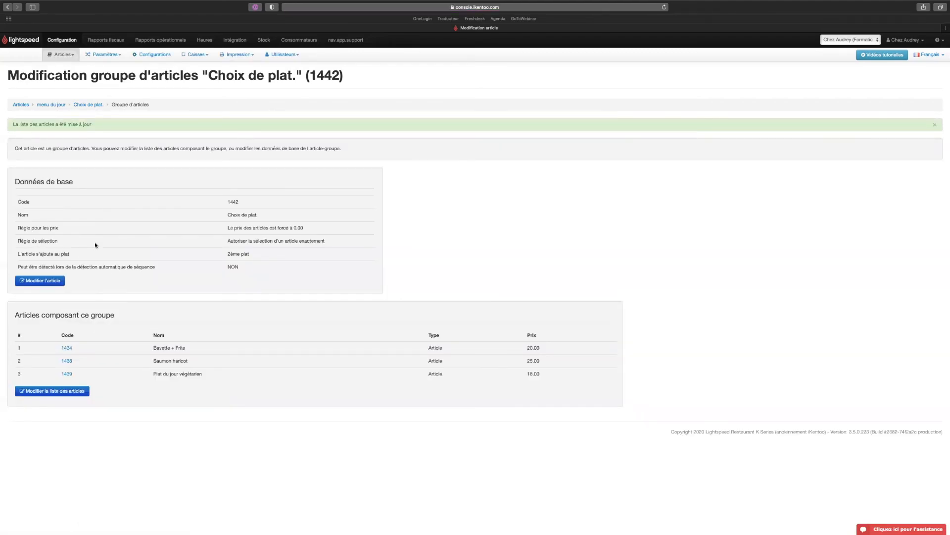
pyautogui.click(52, 105)
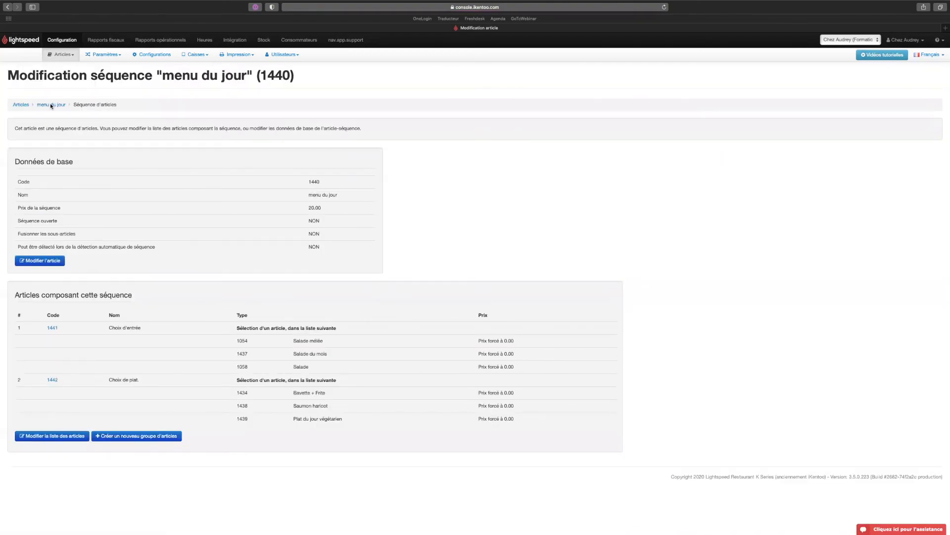